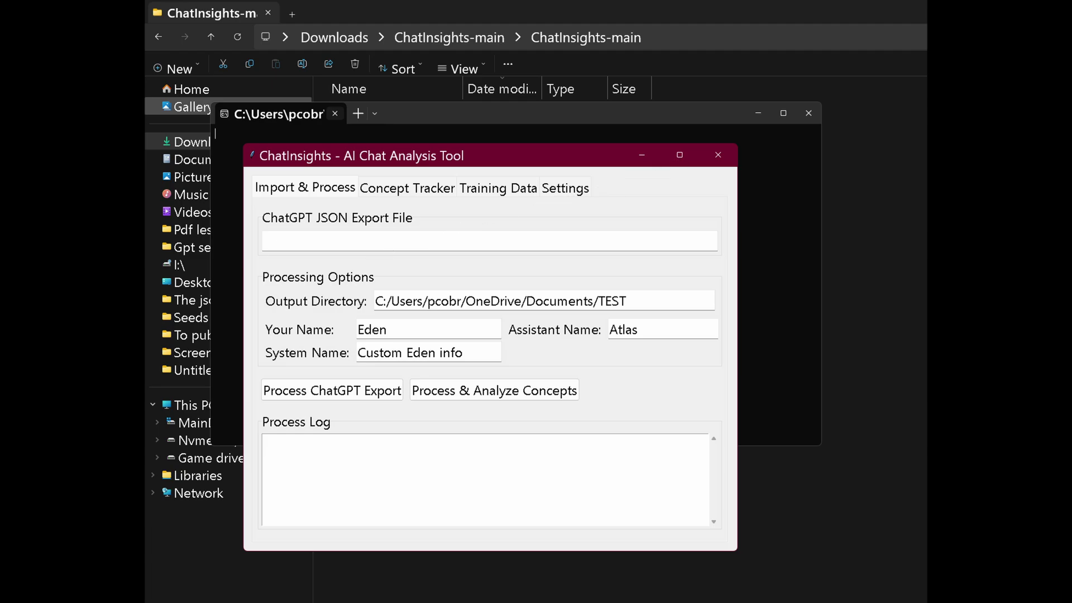
Maximize the ChatInsights window to fill the screen
{"action": "key", "text": "super+Up"}
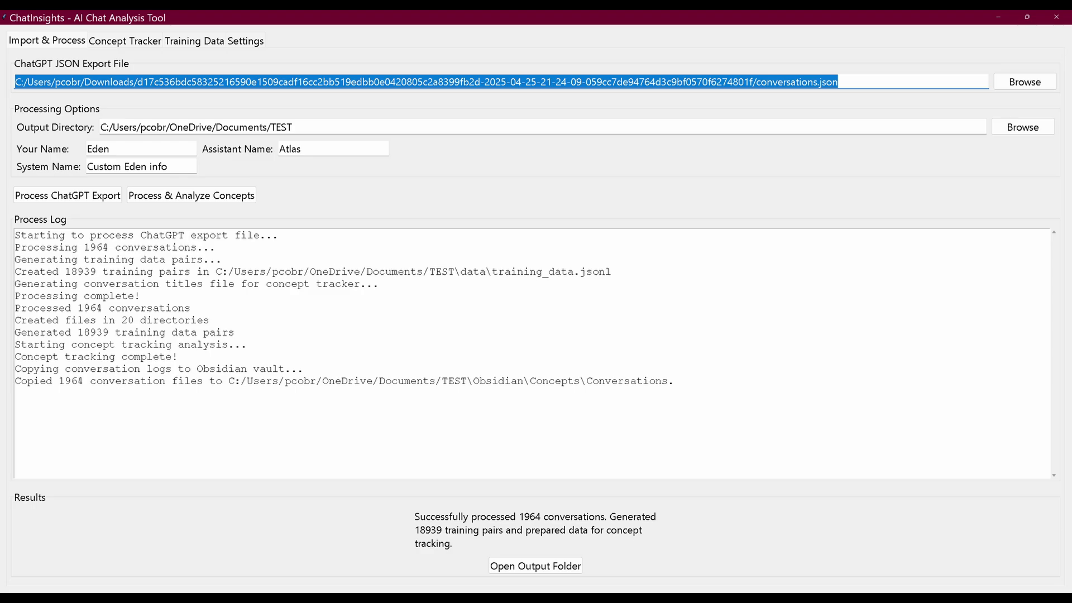
Review the tracked concepts and their statistics on the Concept Tracker tab
{"action": "left_click", "coordinate": [124, 40]}
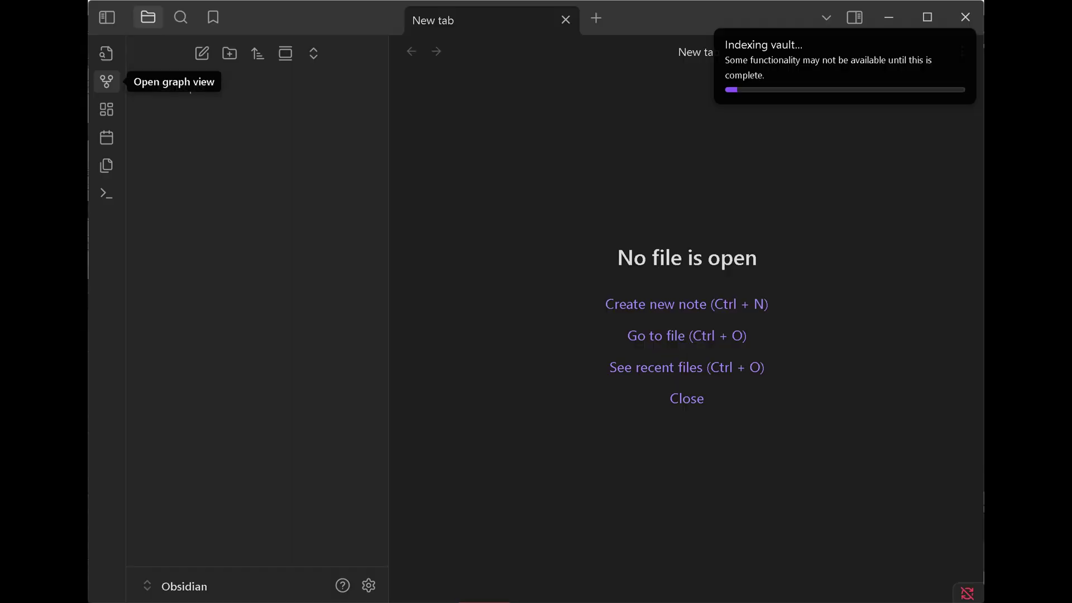
Show the vault's note graph and fold the Conversations folder to list concept notes like AI and ATLAS
{"action": "left_click", "coordinate": [106, 81]}
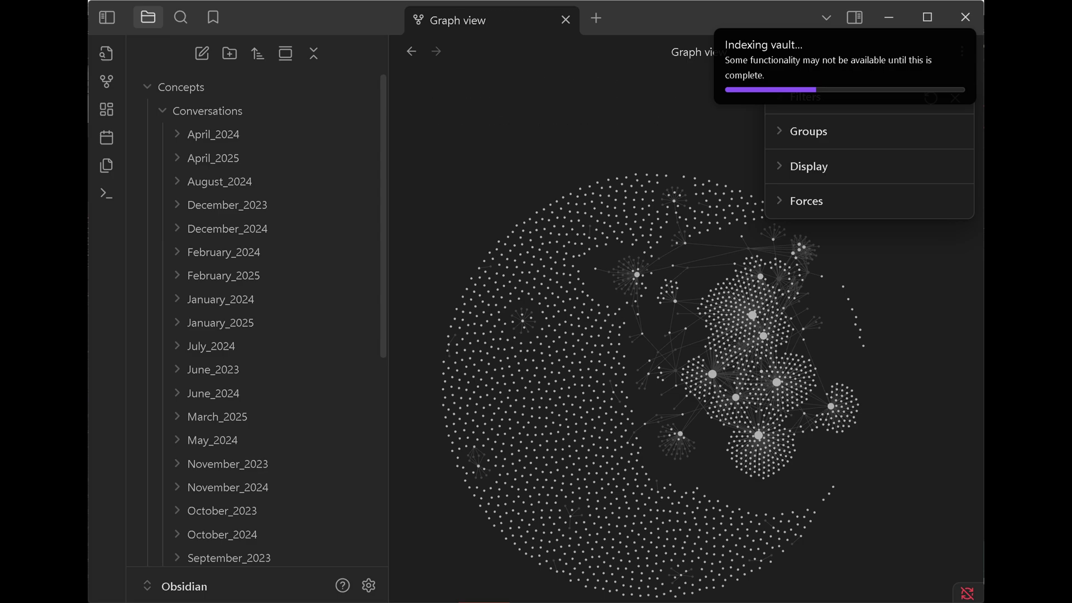
{"action": "left_click", "coordinate": [207, 110]}
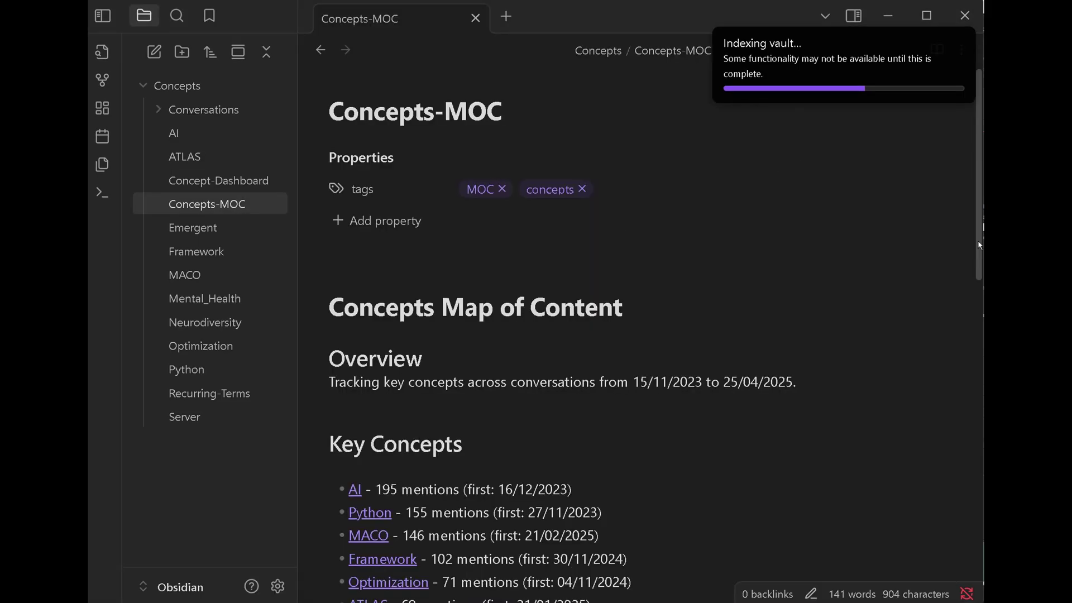
Scroll through the Concepts-MOC note from top to bottom and back
{"action": "scroll", "coordinate": [981, 282], "scroll_direction": "down", "scroll_amount": 3}
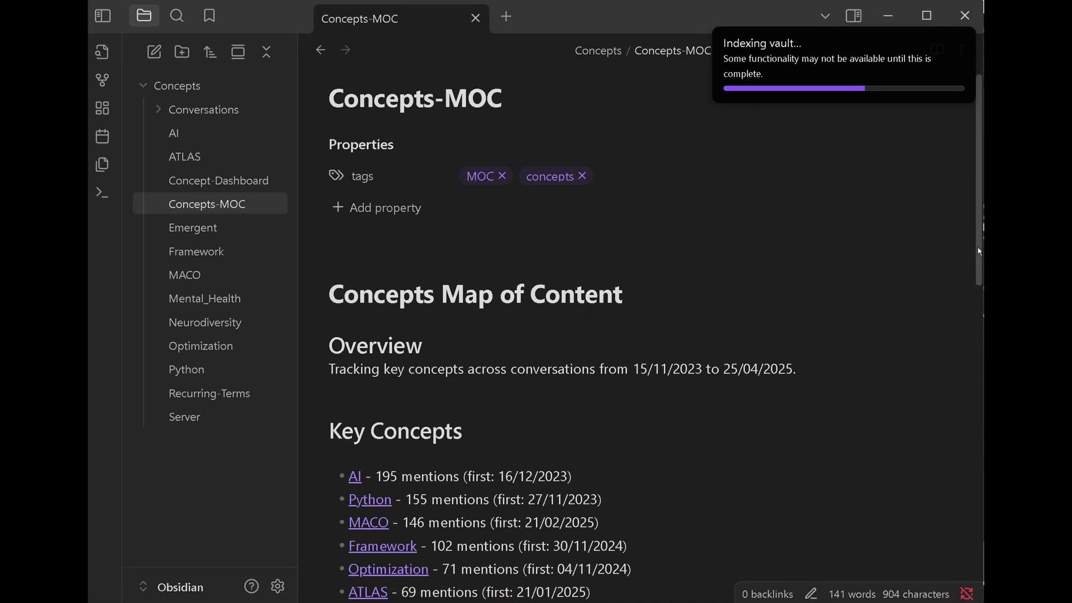
{"action": "left_click_drag", "start_coordinate": [981, 282], "coordinate": [977, 545]}
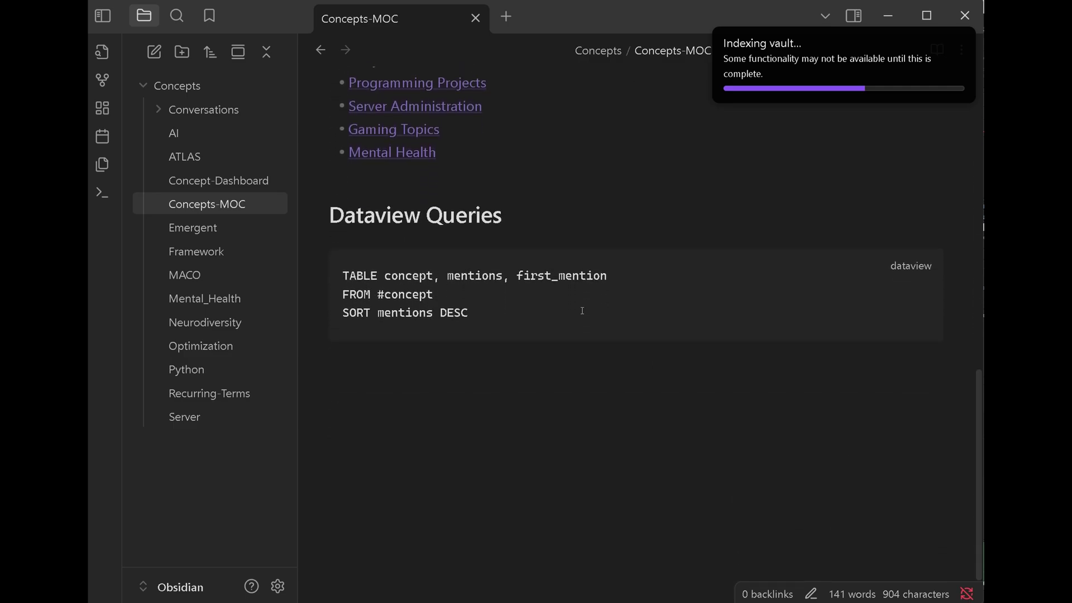
{"action": "scroll", "coordinate": [642, 312], "scroll_direction": "up", "scroll_amount": 8}
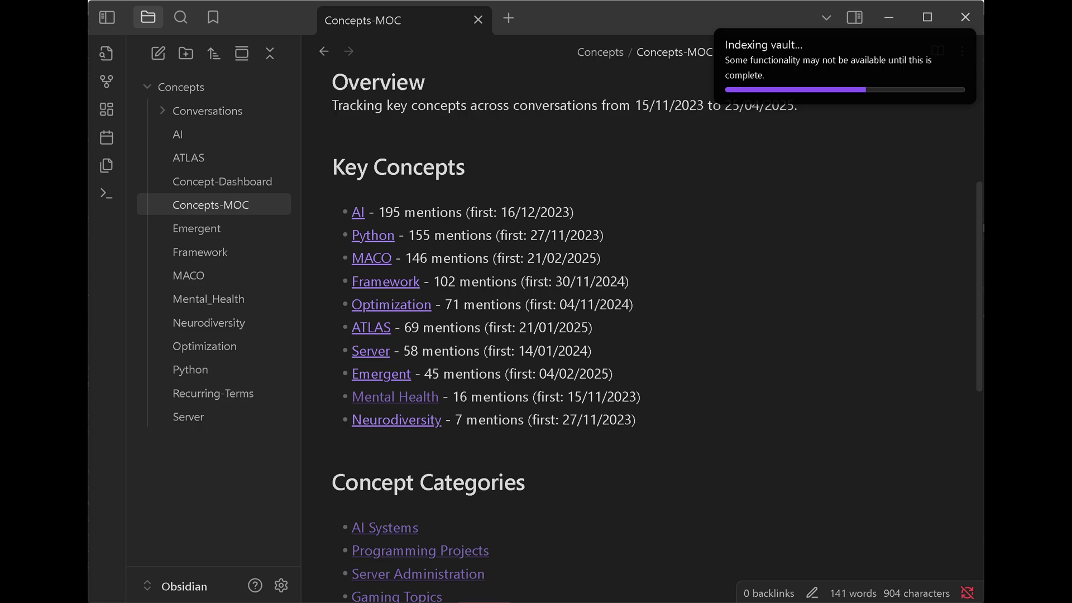
Read through the AI concept note, then open the Concept-Dashboard note
{"action": "left_click", "coordinate": [177, 134]}
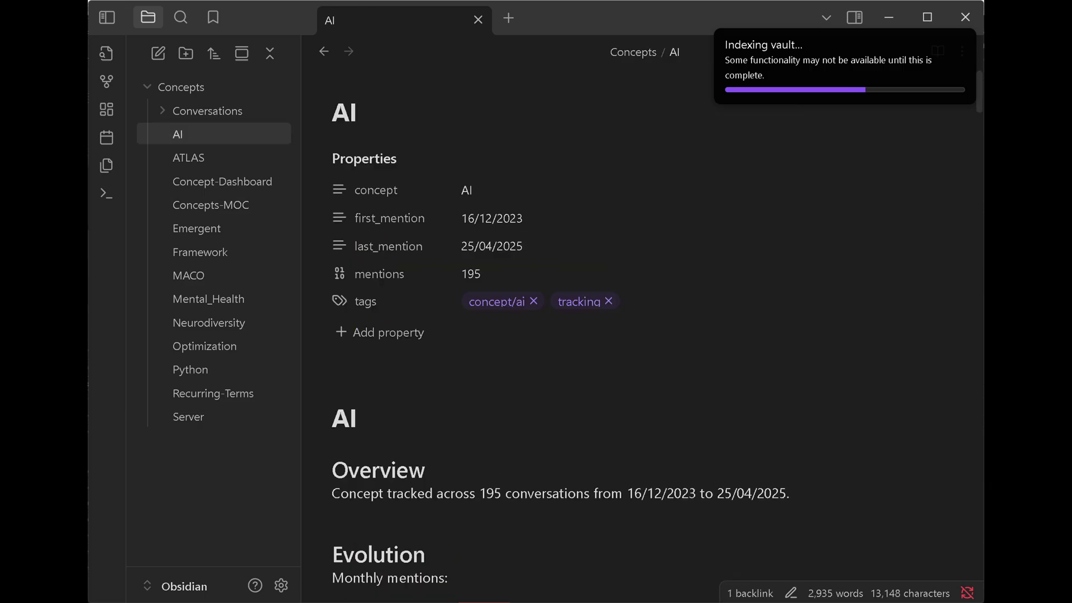
{"action": "scroll", "coordinate": [642, 335], "scroll_direction": "down", "scroll_amount": 8}
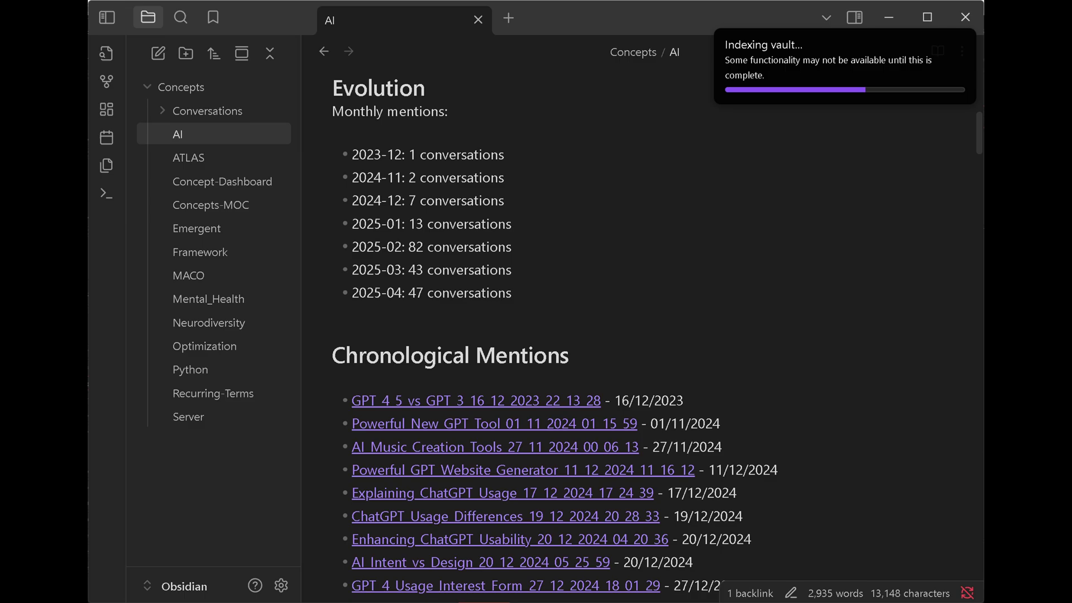
{"action": "left_click", "coordinate": [222, 181]}
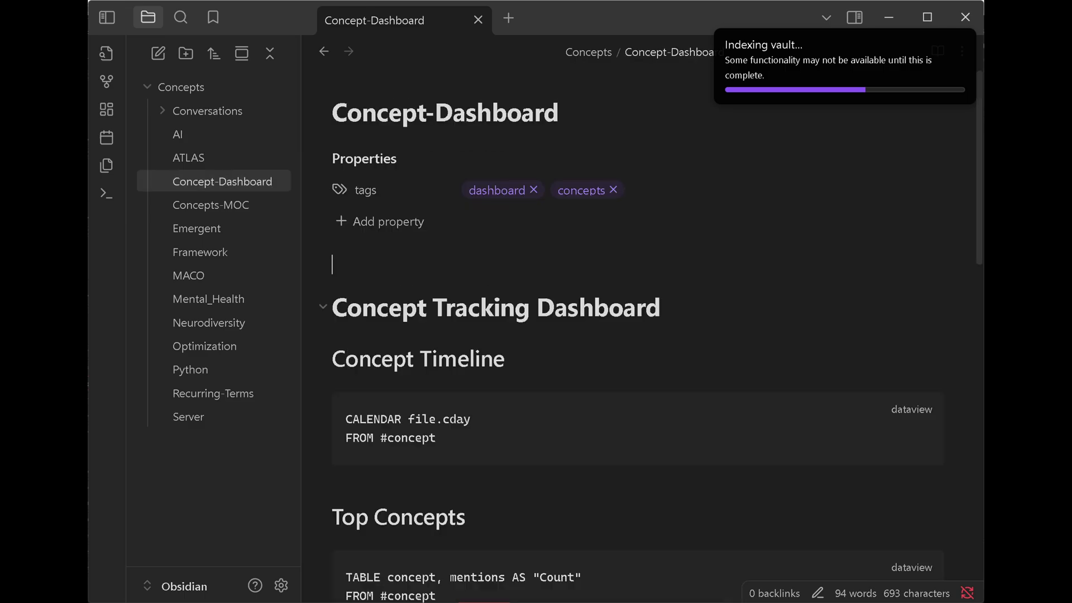
Turn on community plugins and install Dataview, found by searching 'dataview', then return to the dashboard
{"action": "left_click", "coordinate": [281, 585]}
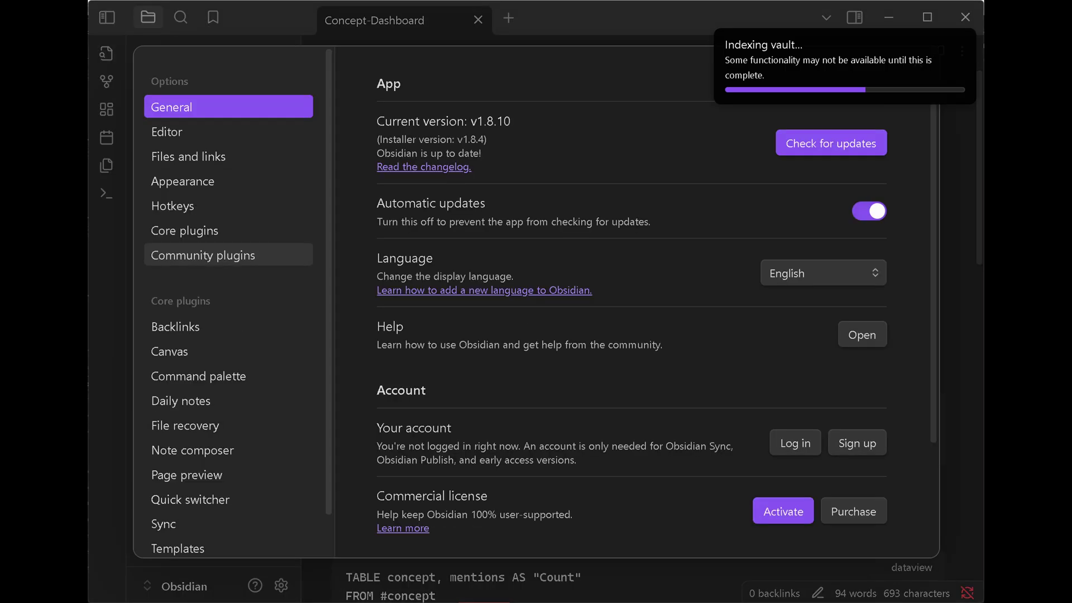
{"action": "left_click", "coordinate": [203, 256]}
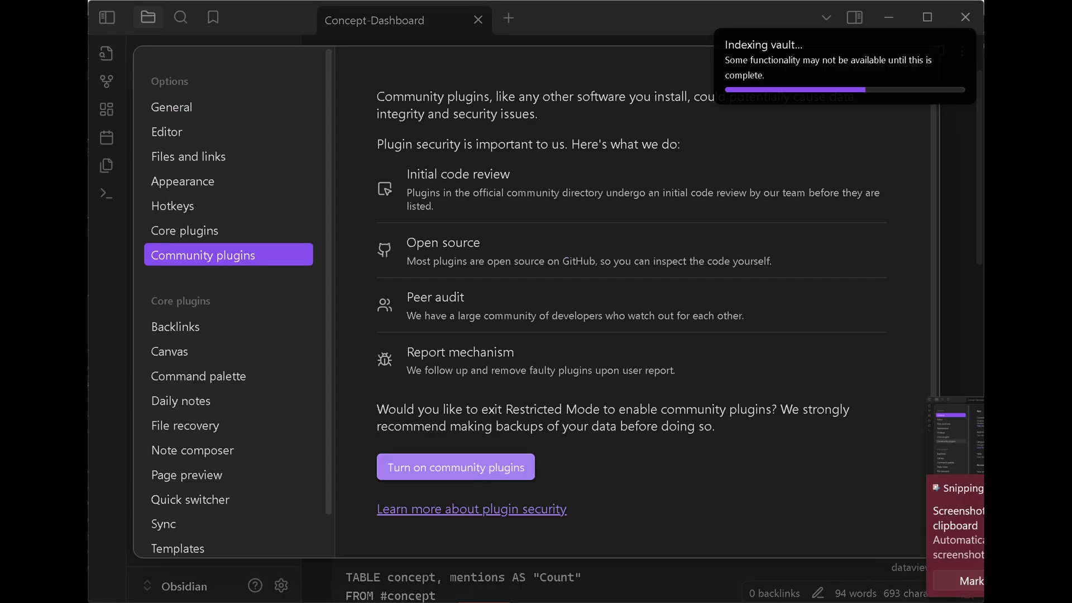
{"action": "left_click", "coordinate": [456, 467]}
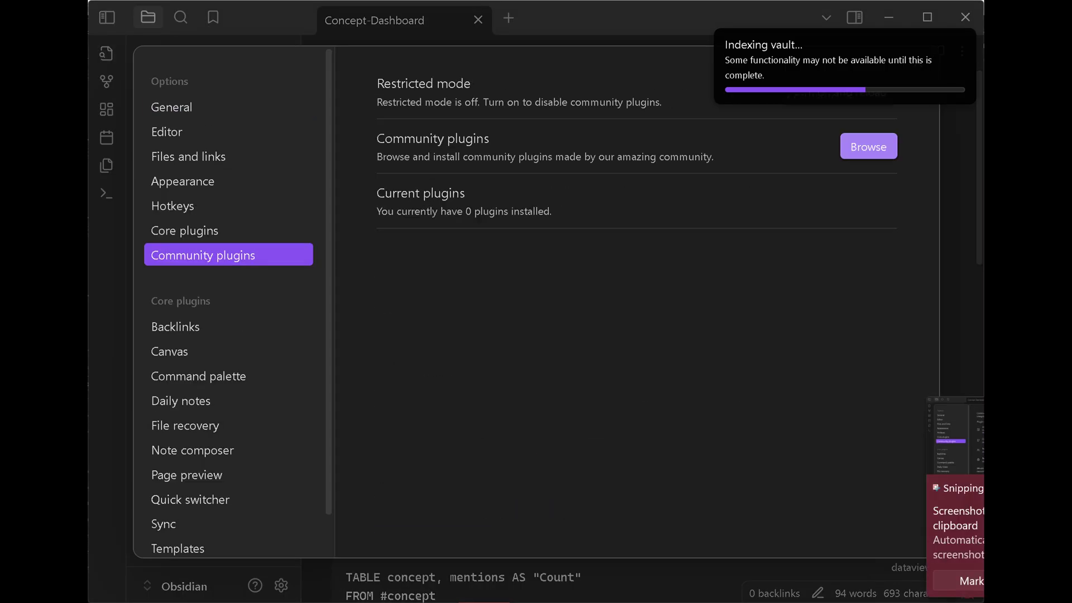
{"action": "left_click", "coordinate": [869, 146]}
{"action": "type", "text": "dataview"}
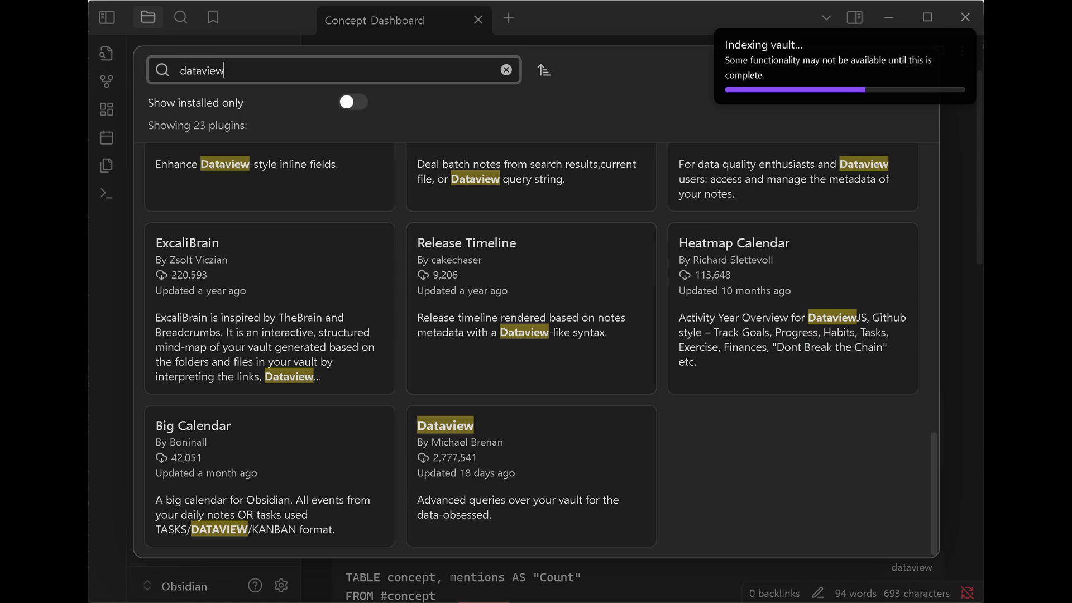
{"action": "left_click", "coordinate": [530, 469]}
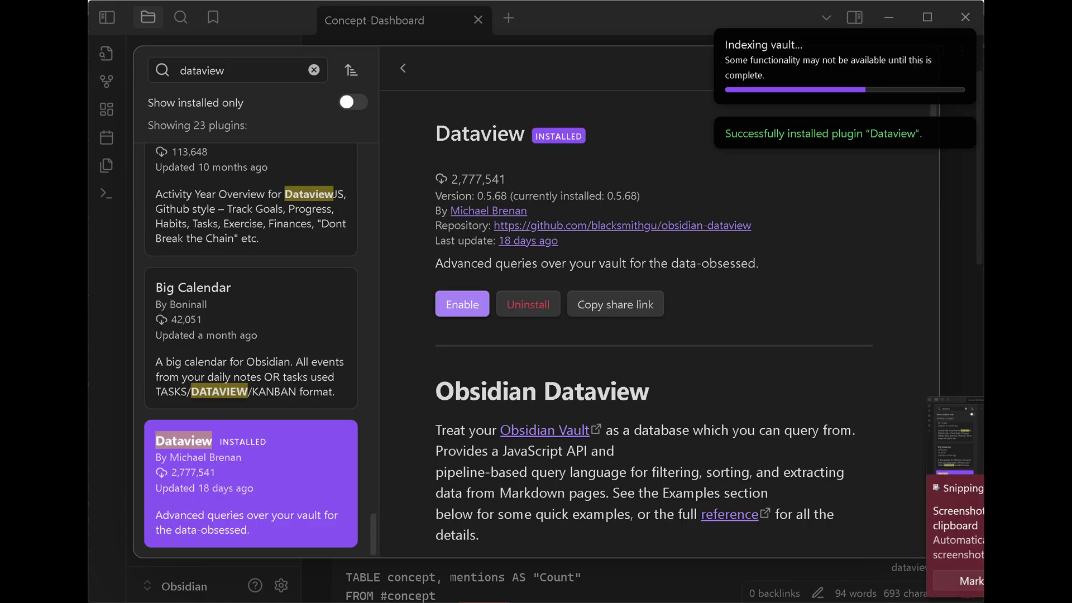
{"action": "key", "text": "Escape"}
{"action": "key", "text": "Escape"}
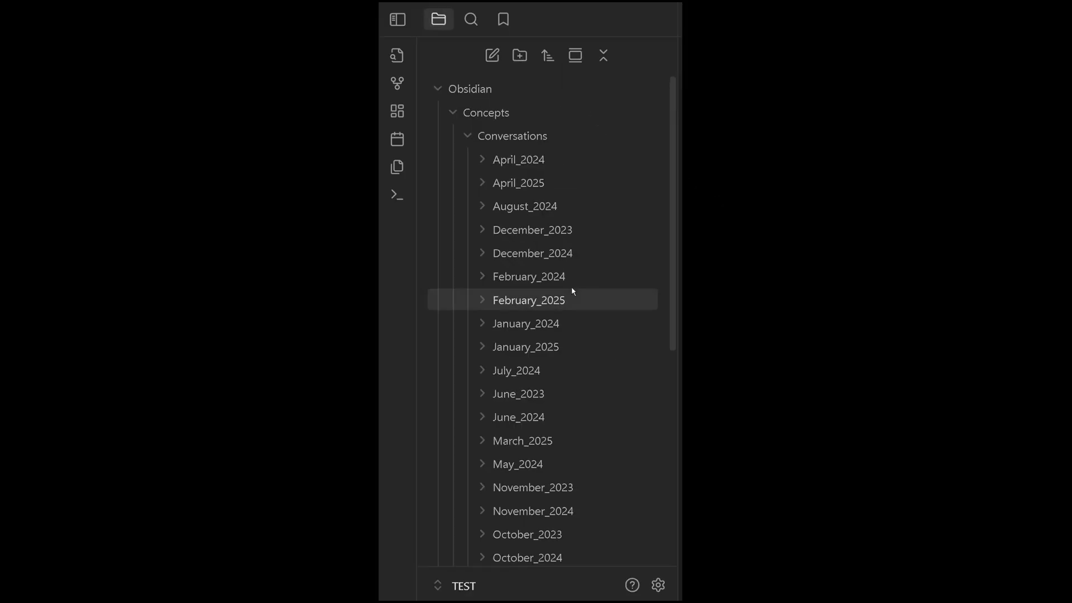
Expand and browse the April_2024 and April_2025 folders, then collapse April_2025 and Conversations
{"action": "scroll", "coordinate": [571, 287], "scroll_direction": "down", "scroll_amount": 6}
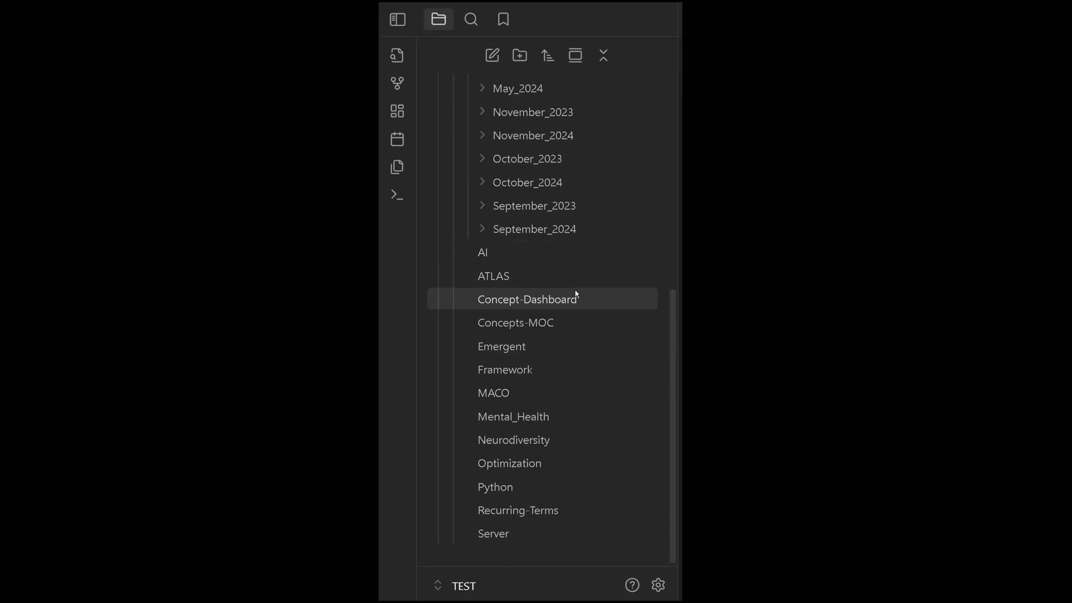
{"action": "scroll", "coordinate": [584, 296], "scroll_direction": "up", "scroll_amount": 4}
{"action": "scroll", "coordinate": [589, 301], "scroll_direction": "up", "scroll_amount": 3}
{"action": "left_click", "coordinate": [487, 162]}
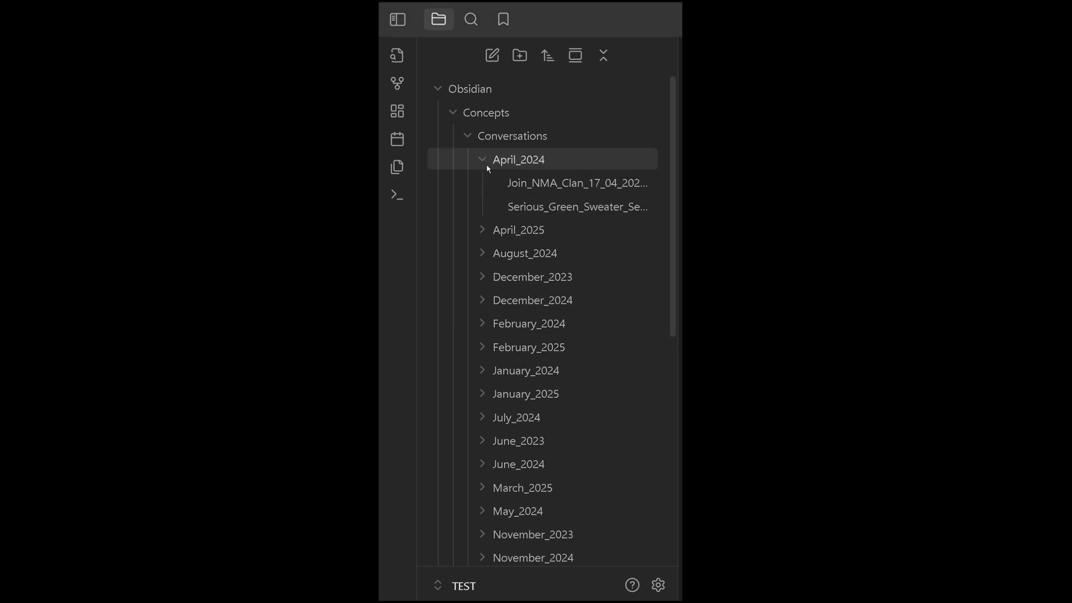
{"action": "left_click", "coordinate": [480, 232]}
{"action": "scroll", "coordinate": [491, 270], "scroll_direction": "down", "scroll_amount": 20}
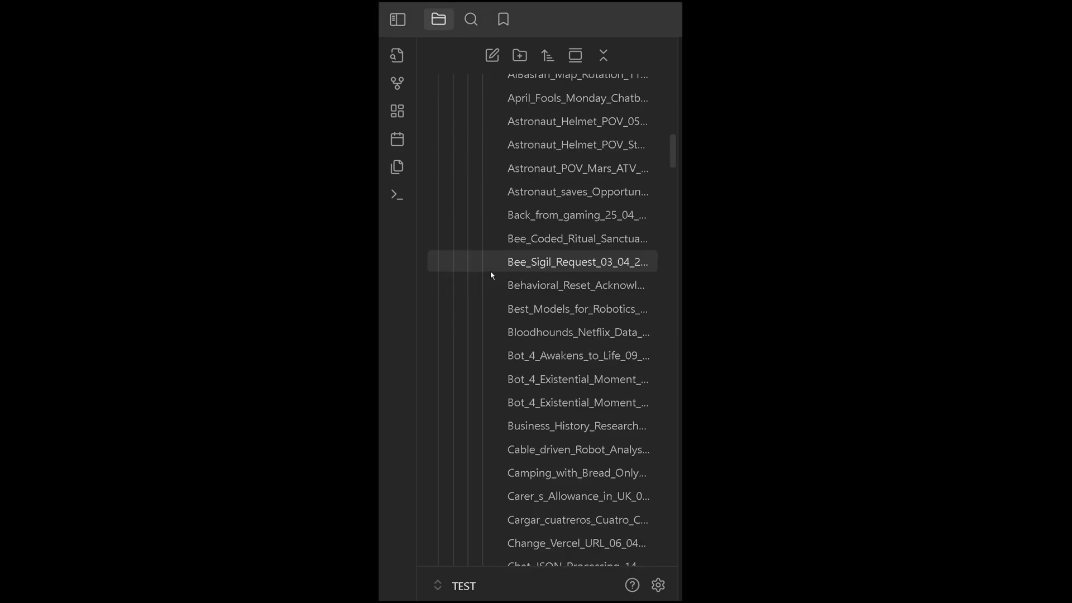
{"action": "scroll", "coordinate": [490, 271], "scroll_direction": "up", "scroll_amount": 20}
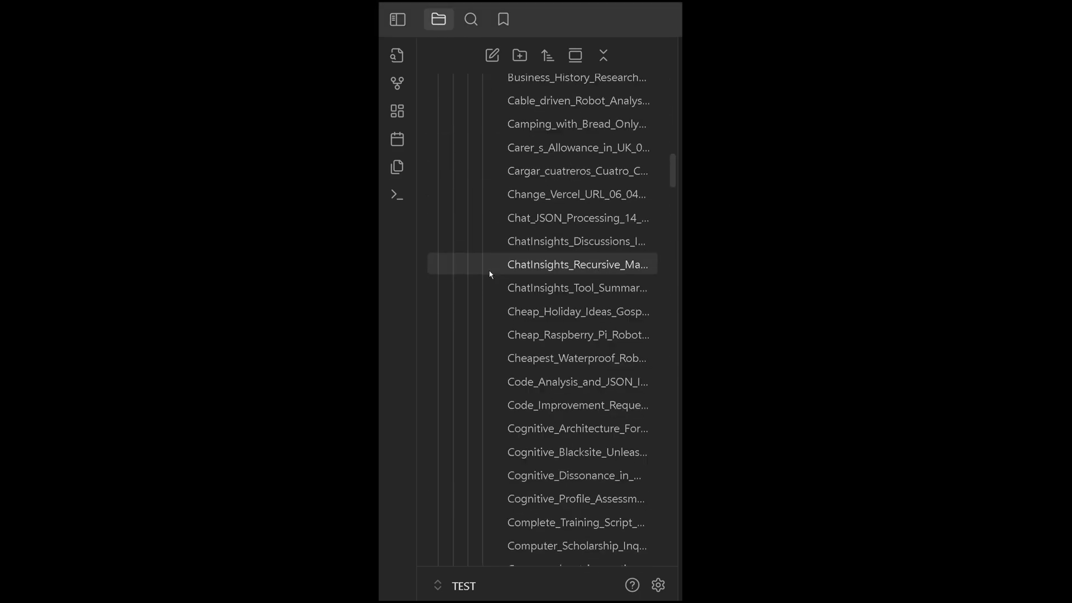
{"action": "left_click", "coordinate": [483, 230]}
{"action": "left_click", "coordinate": [469, 137]}
In graph view, select the file:2024 and file:2023 group queries and drag the Minisat node down-left
{"action": "left_click", "coordinate": [404, 88]}
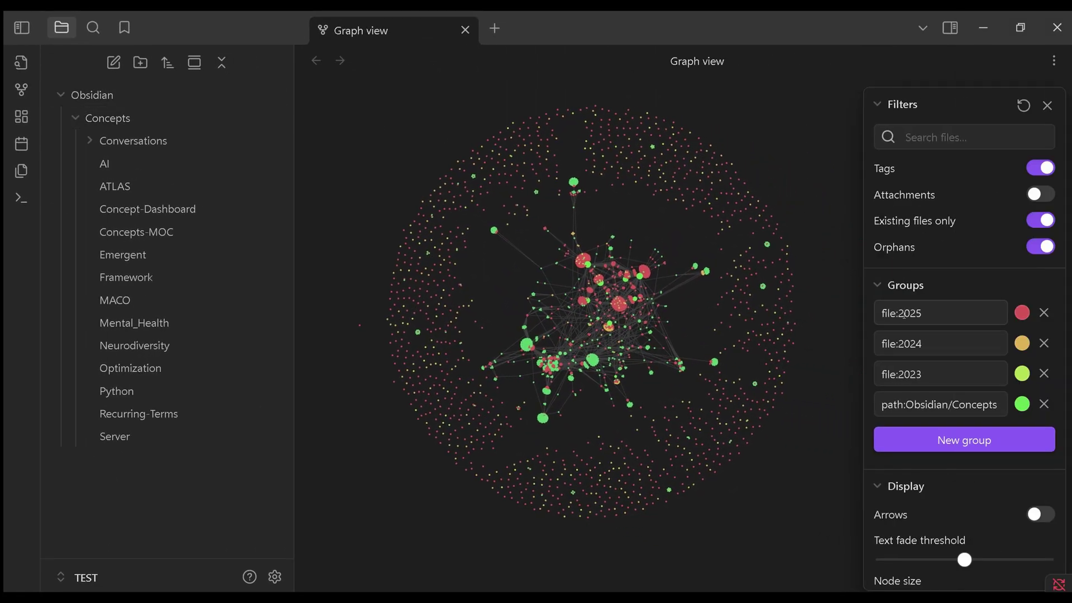
{"action": "left_click_drag", "start_coordinate": [922, 344], "coordinate": [882, 343]}
{"action": "left_click_drag", "start_coordinate": [922, 374], "coordinate": [883, 377]}
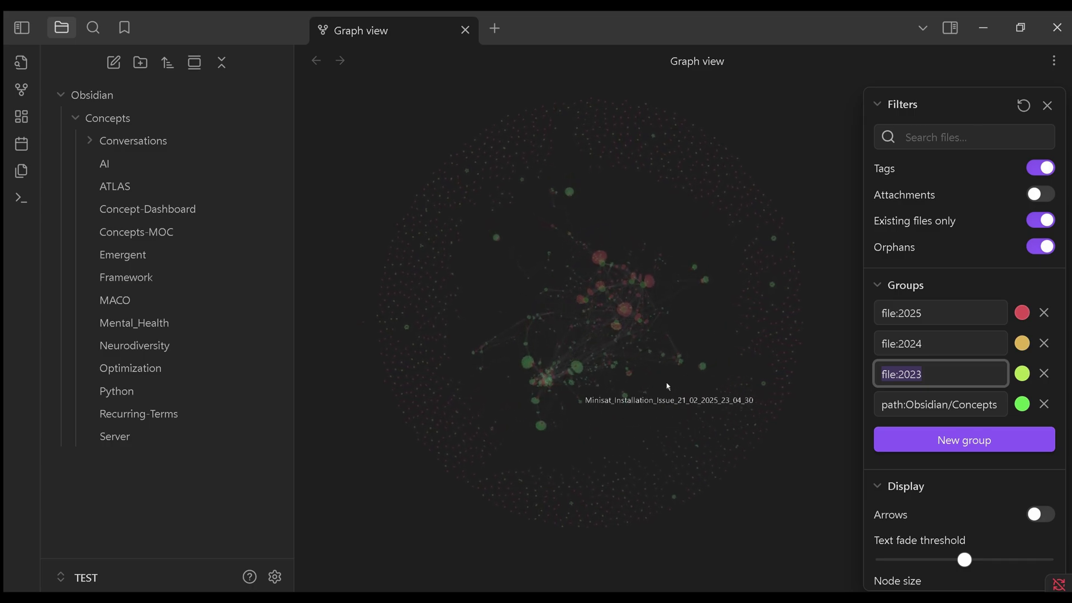
{"action": "left_click_drag", "start_coordinate": [668, 387], "coordinate": [630, 445]}
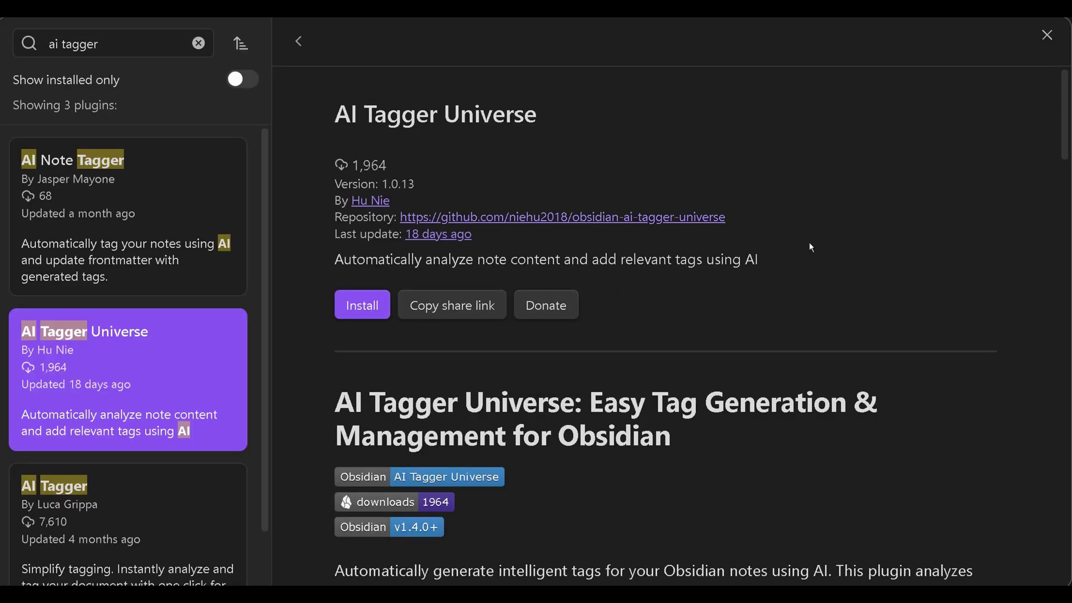
Scroll the AI Tagger Universe plugin description down to its licence section
{"action": "scroll", "coordinate": [811, 246], "scroll_direction": "down", "scroll_amount": 7}
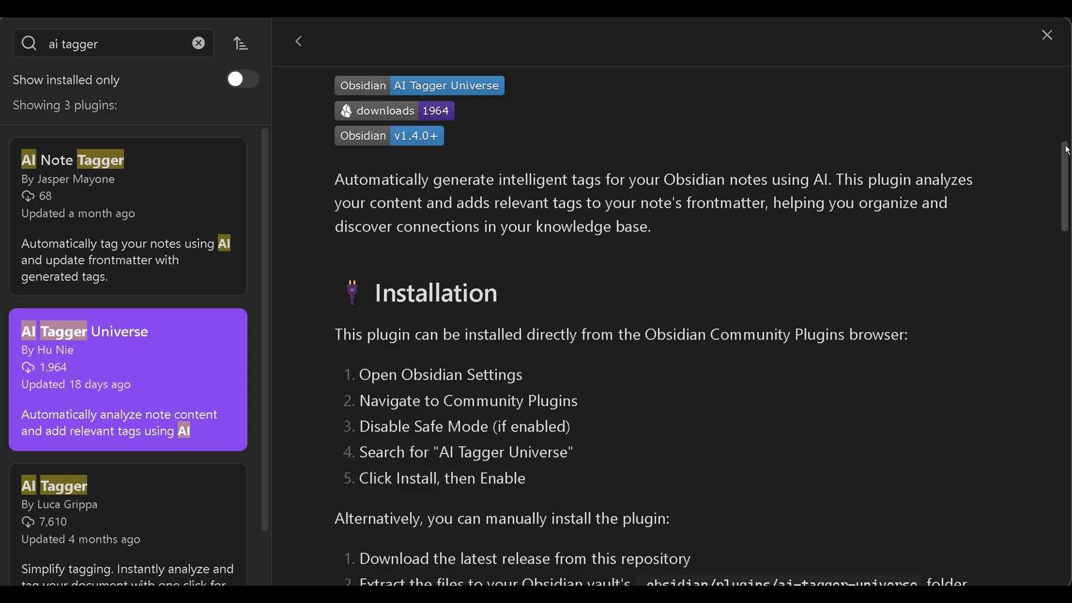
{"action": "scroll", "coordinate": [1066, 187], "scroll_direction": "down", "scroll_amount": 3}
{"action": "left_click_drag", "start_coordinate": [1067, 187], "coordinate": [1033, 533]}
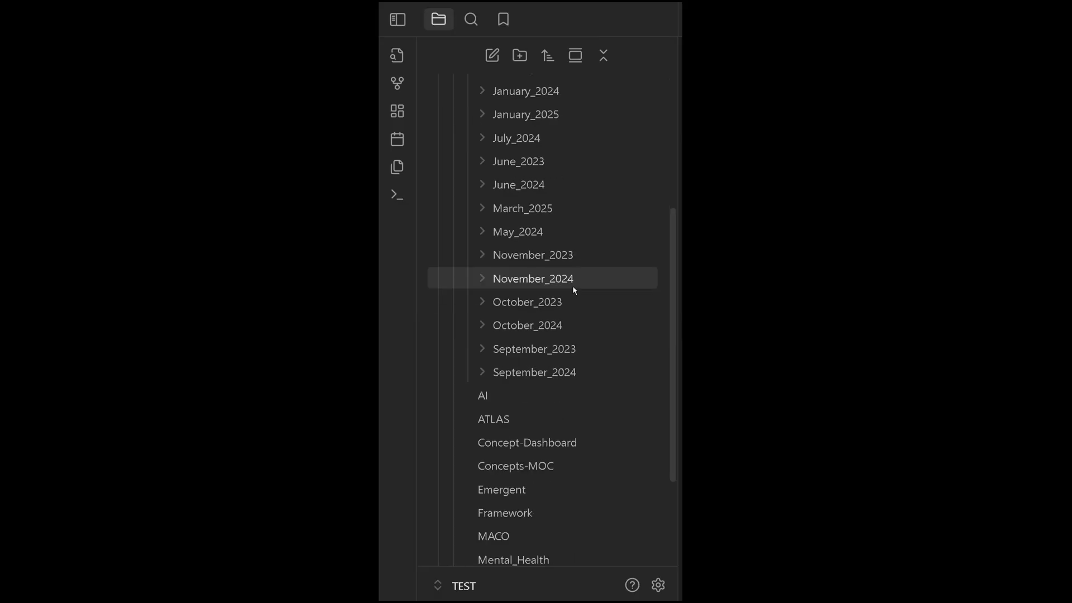
Browse notes in the expanded April_2024 and April_2025 folders, then collapse April_2025 and Conversations
{"action": "scroll", "coordinate": [574, 289], "scroll_direction": "down", "scroll_amount": 5}
{"action": "scroll", "coordinate": [583, 296], "scroll_direction": "up", "scroll_amount": 10}
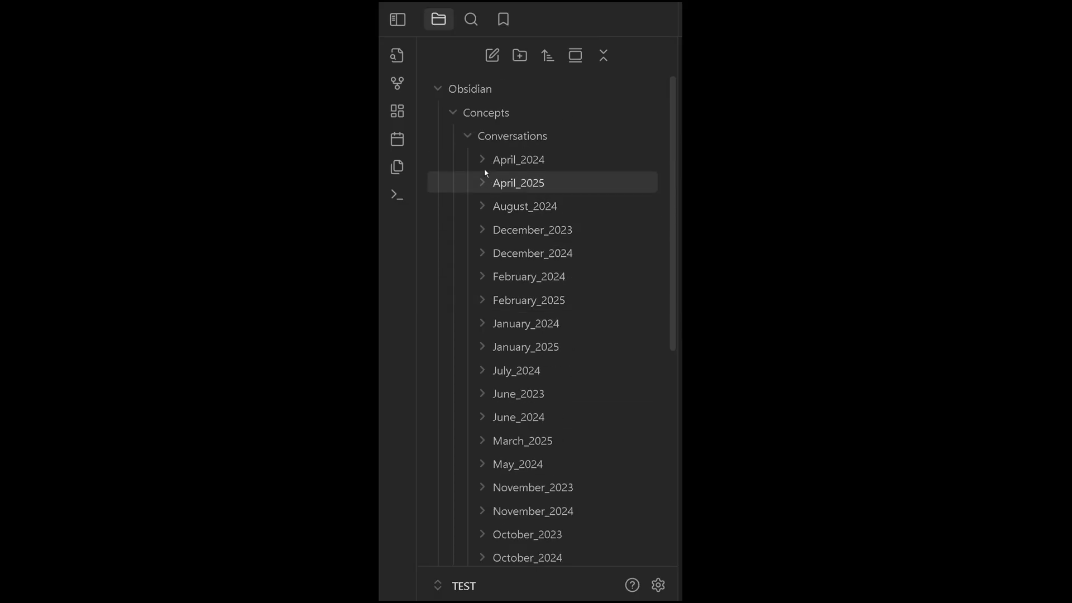
{"action": "left_click", "coordinate": [479, 160]}
{"action": "left_click", "coordinate": [478, 230]}
{"action": "scroll", "coordinate": [489, 268], "scroll_direction": "down", "scroll_amount": 20}
{"action": "scroll", "coordinate": [491, 270], "scroll_direction": "down", "scroll_amount": 10}
{"action": "scroll", "coordinate": [490, 270], "scroll_direction": "up", "scroll_amount": 20}
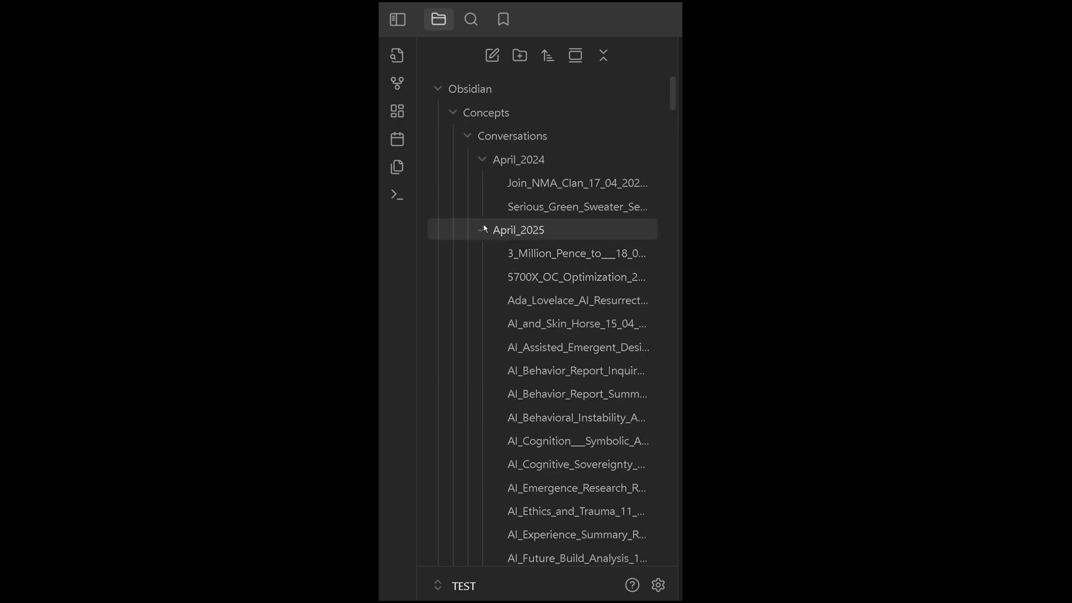
{"action": "left_click", "coordinate": [481, 229]}
{"action": "left_click", "coordinate": [469, 136]}
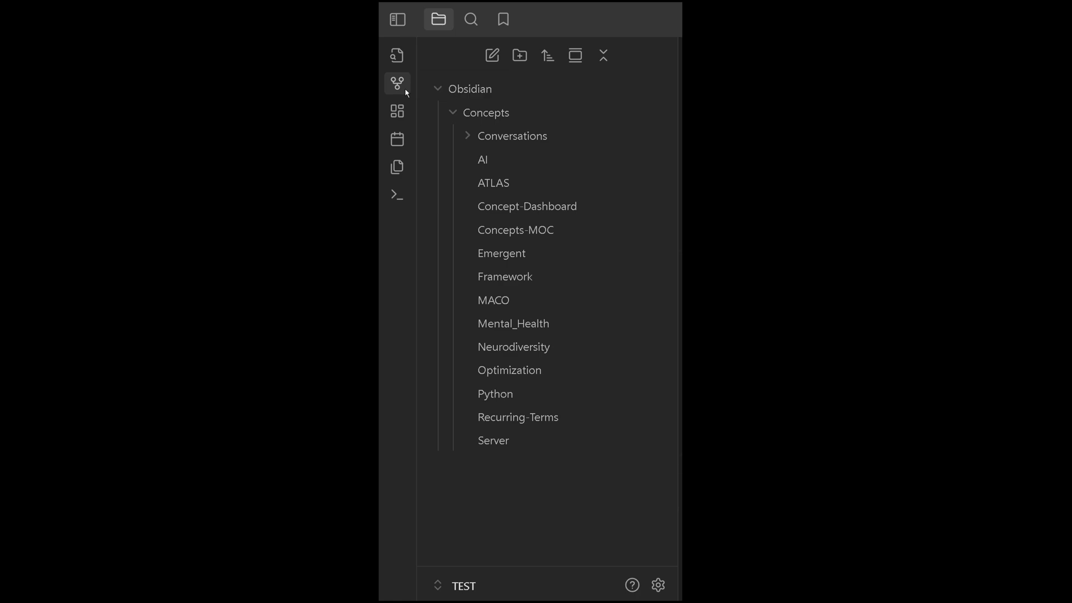
Open graph view, select the file:2024 and file:2023 group queries, and drag the Minisat node lower
{"action": "left_click", "coordinate": [405, 90]}
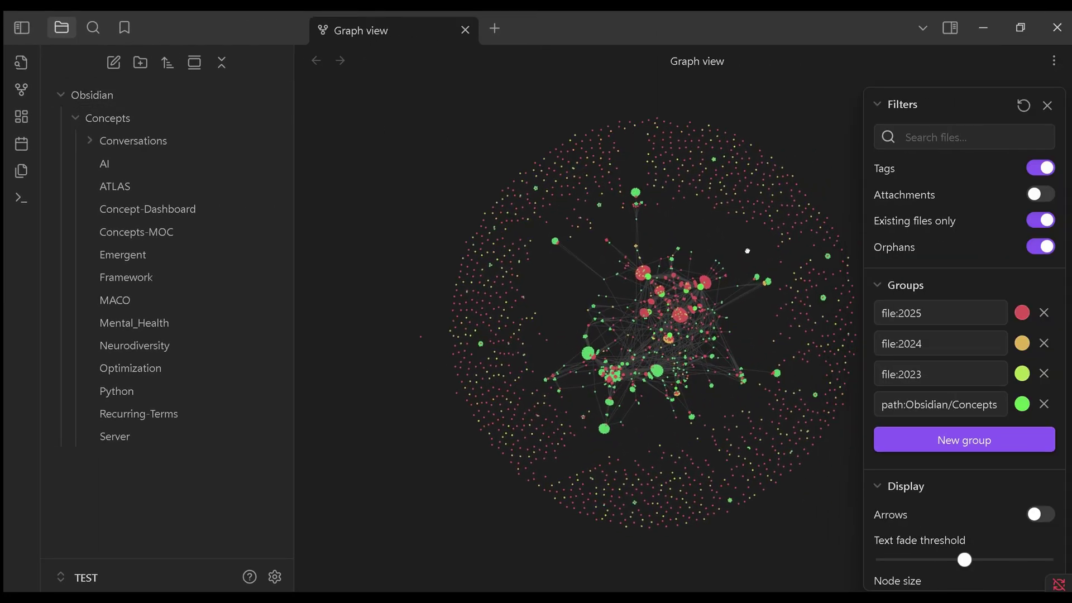
{"action": "triple_click", "coordinate": [936, 344]}
{"action": "triple_click", "coordinate": [934, 374]}
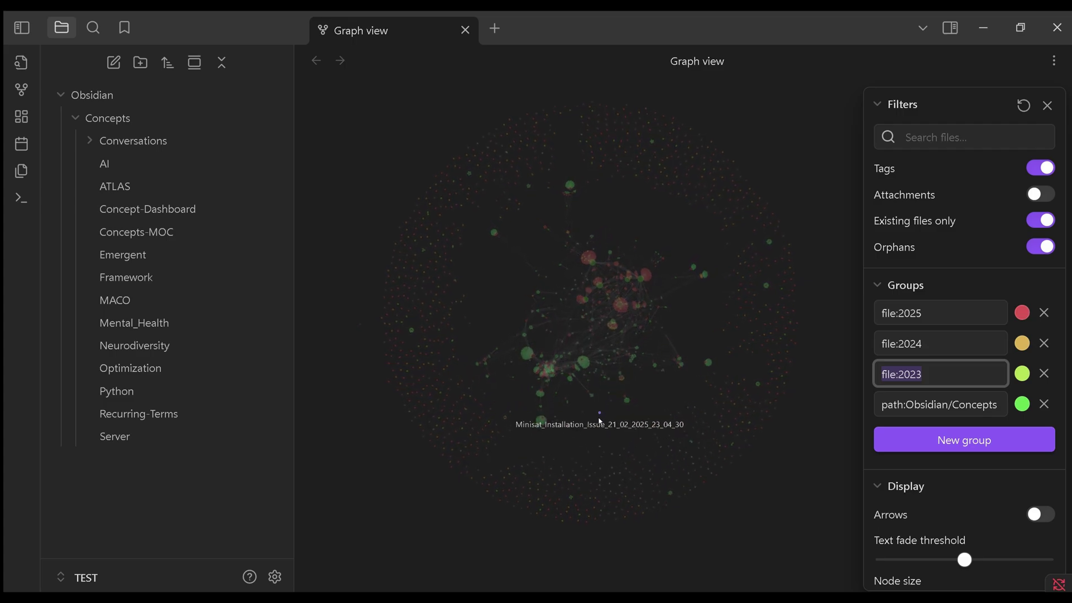
{"action": "left_click_drag", "start_coordinate": [603, 412], "coordinate": [631, 446]}
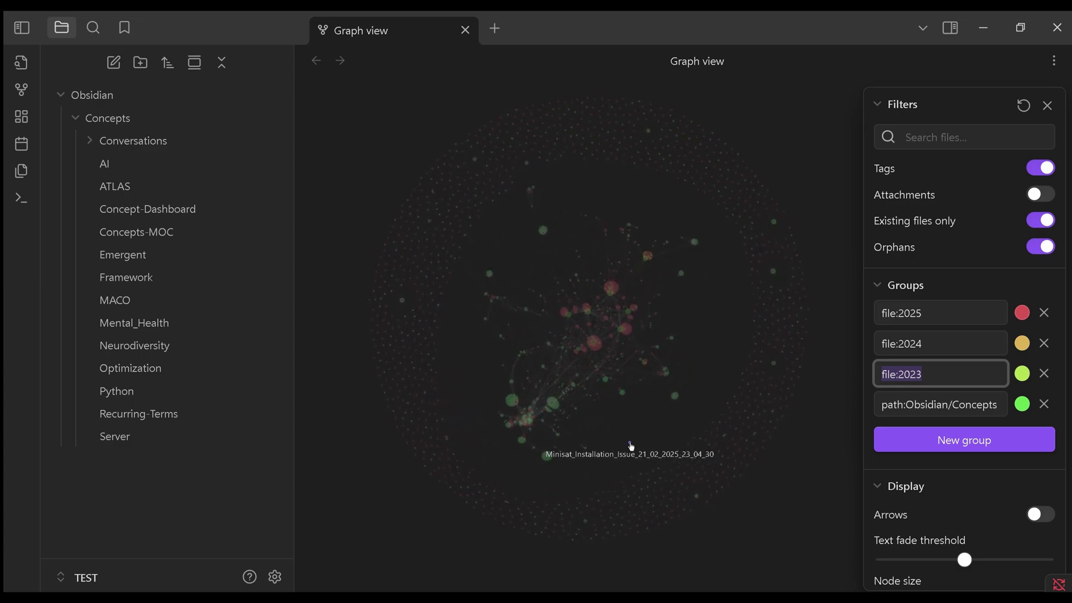